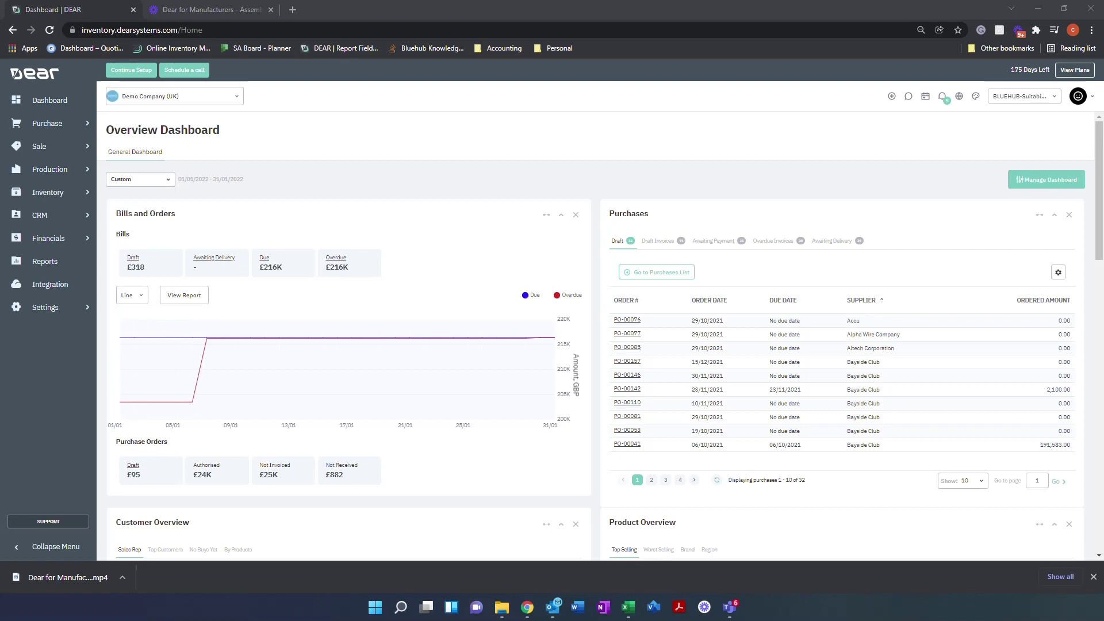
- From the Production menu, start a new blank Assembly
{"action": "left_click", "coordinate": [56, 168]}
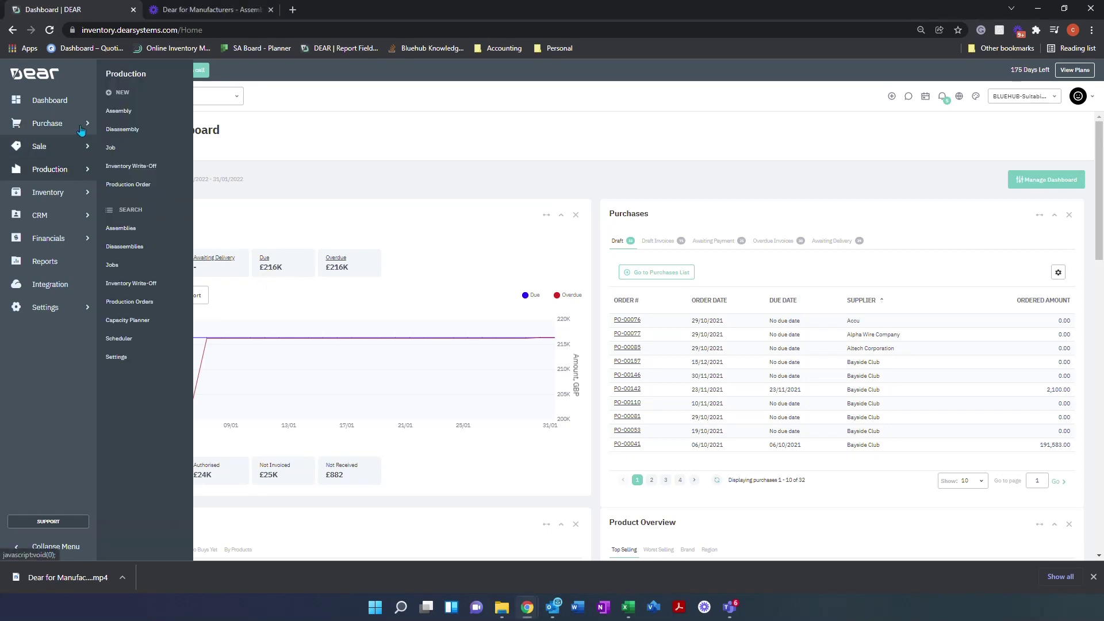
{"action": "left_click", "coordinate": [105, 119]}
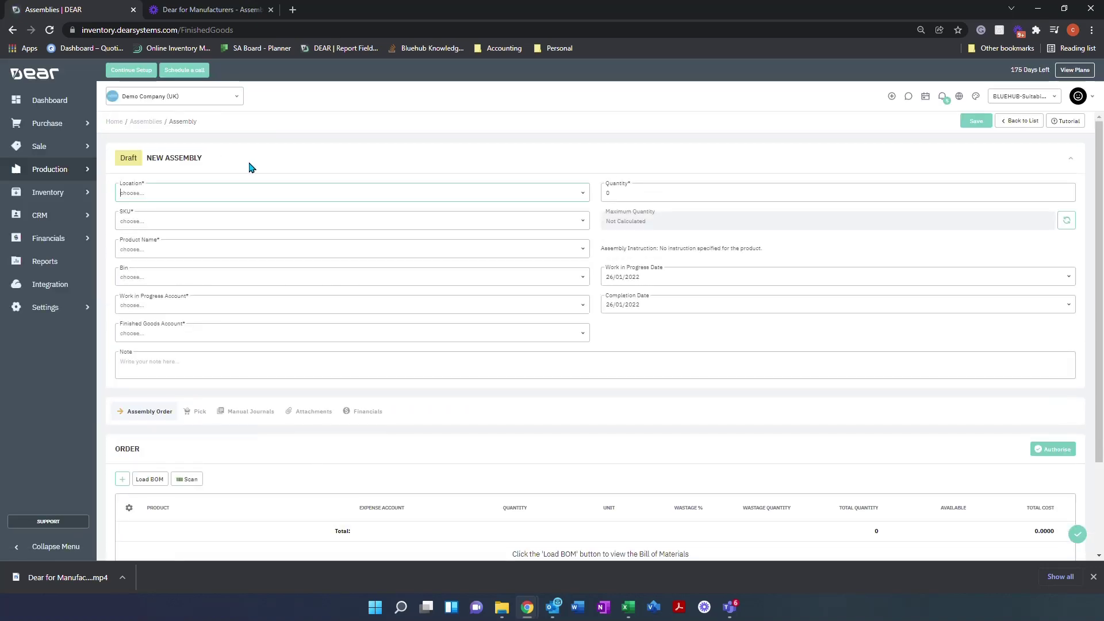
- Set Main Warehouse, product Vanilla Ice Cream 1 Litre Tub, quantity 1, then recalculate
{"action": "left_click", "coordinate": [584, 195]}
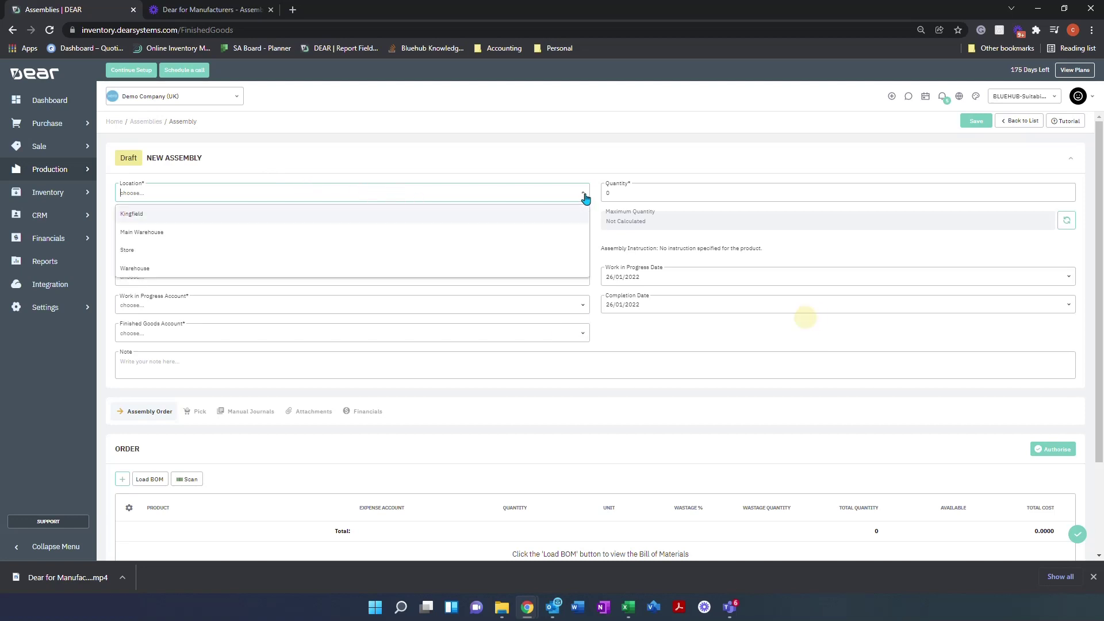
{"action": "left_click", "coordinate": [522, 232]}
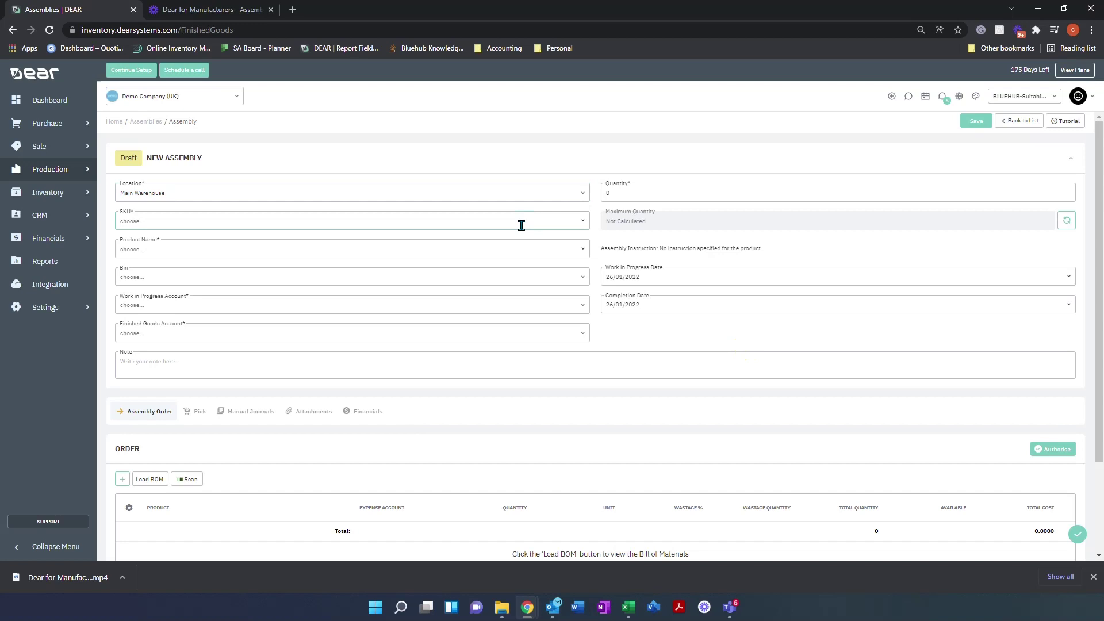
{"action": "left_click", "coordinate": [521, 225]}
{"action": "type", "text": "assemb"}
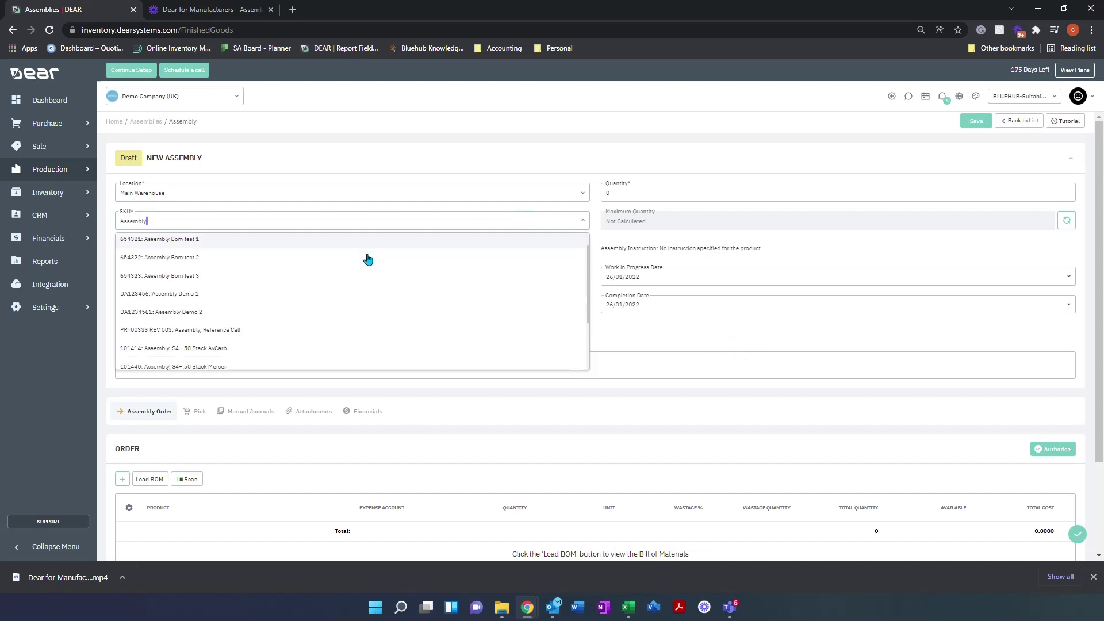
{"action": "scroll", "coordinate": [364, 257], "scroll_direction": "down", "scroll_amount": 2}
{"action": "left_click", "coordinate": [251, 361]}
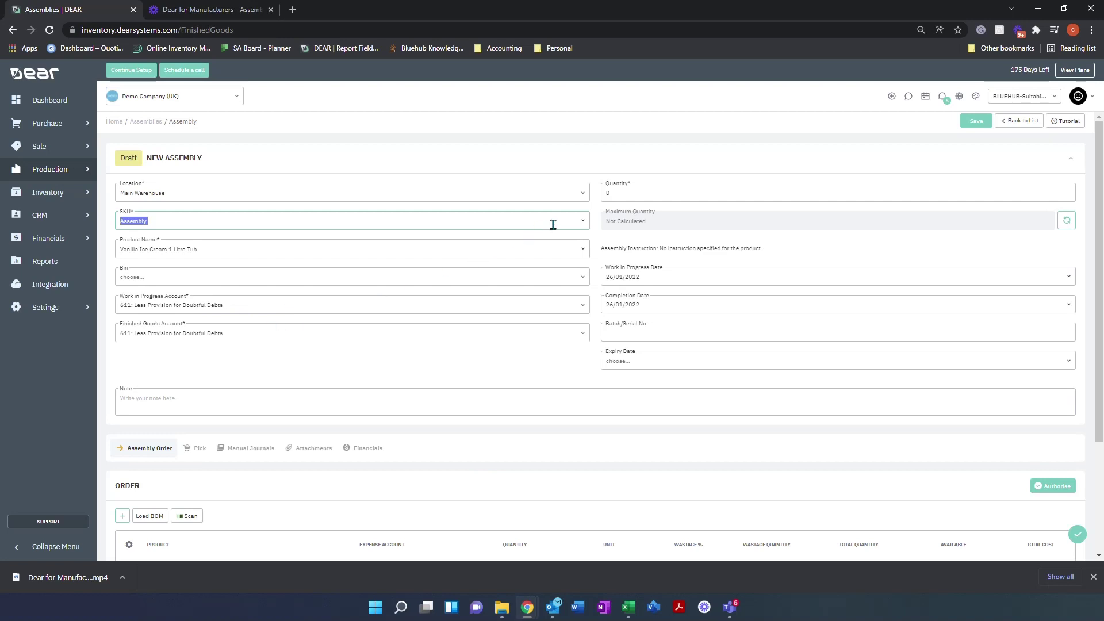
{"action": "left_click", "coordinate": [603, 193]}
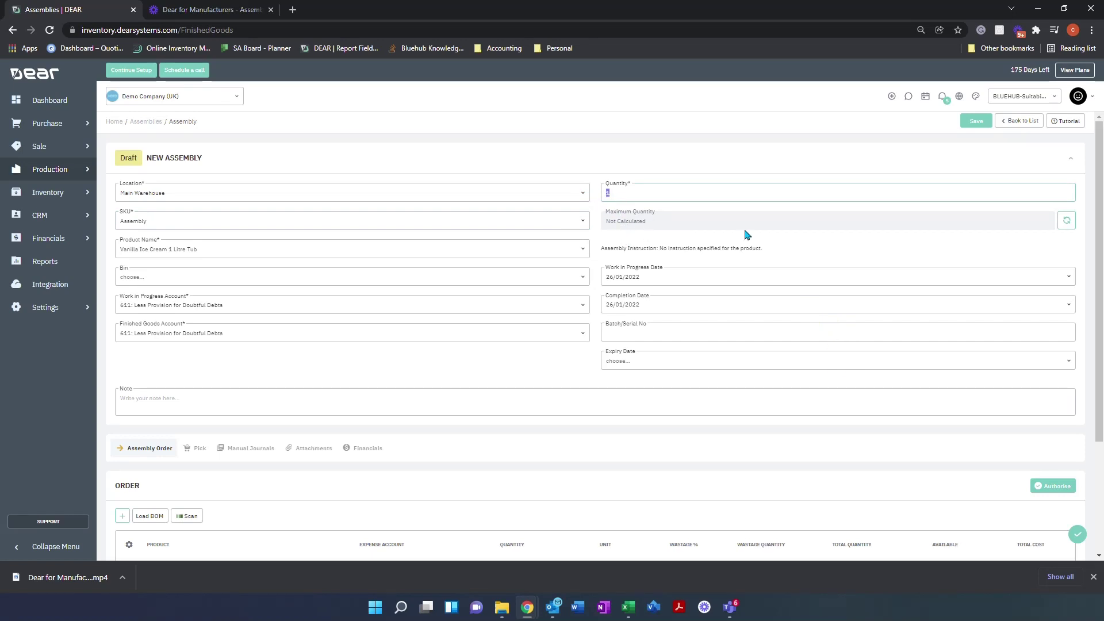
{"action": "left_click", "coordinate": [1070, 225]}
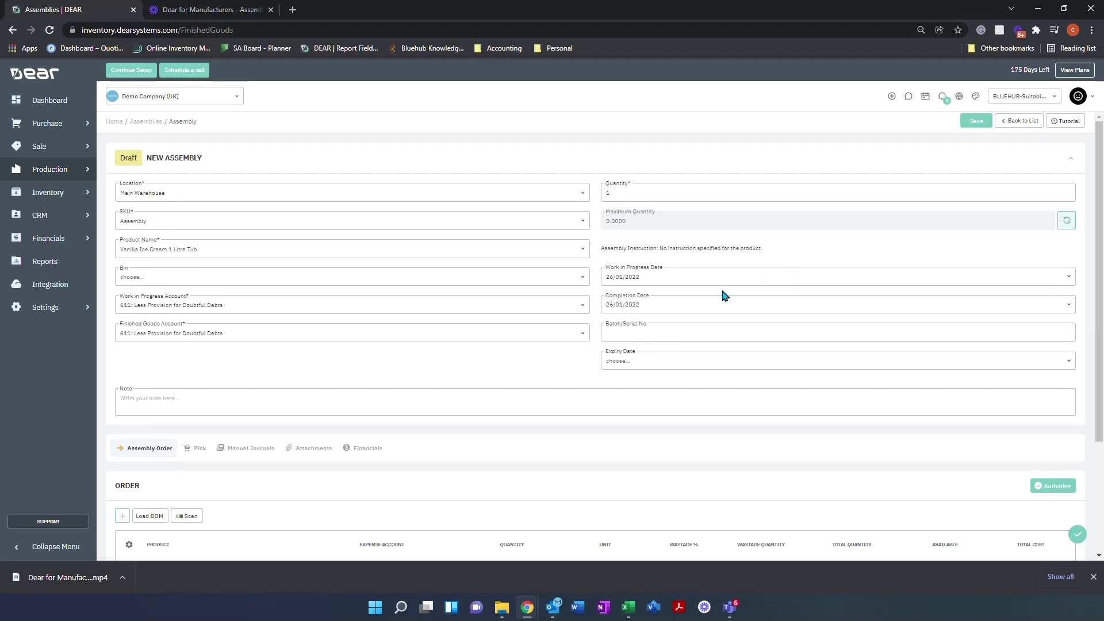
- Set the expiry date to 31/01/2022 and enter batch/serial number ICECREAM
{"action": "scroll", "coordinate": [724, 295], "scroll_direction": "down", "scroll_amount": 2}
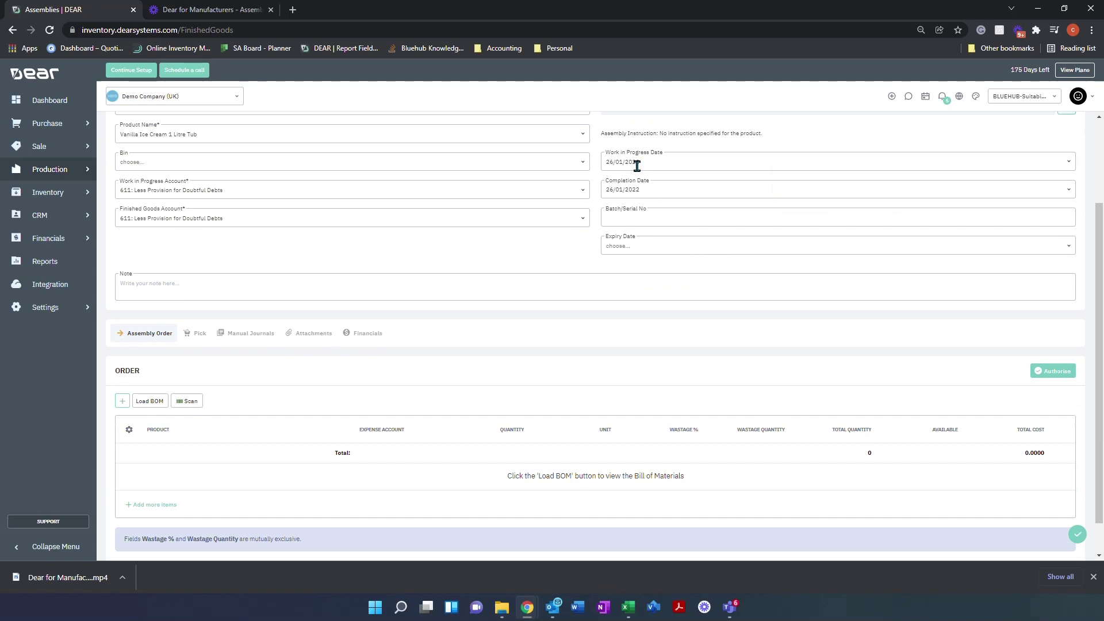
{"action": "scroll", "coordinate": [637, 167], "scroll_direction": "up", "scroll_amount": 1}
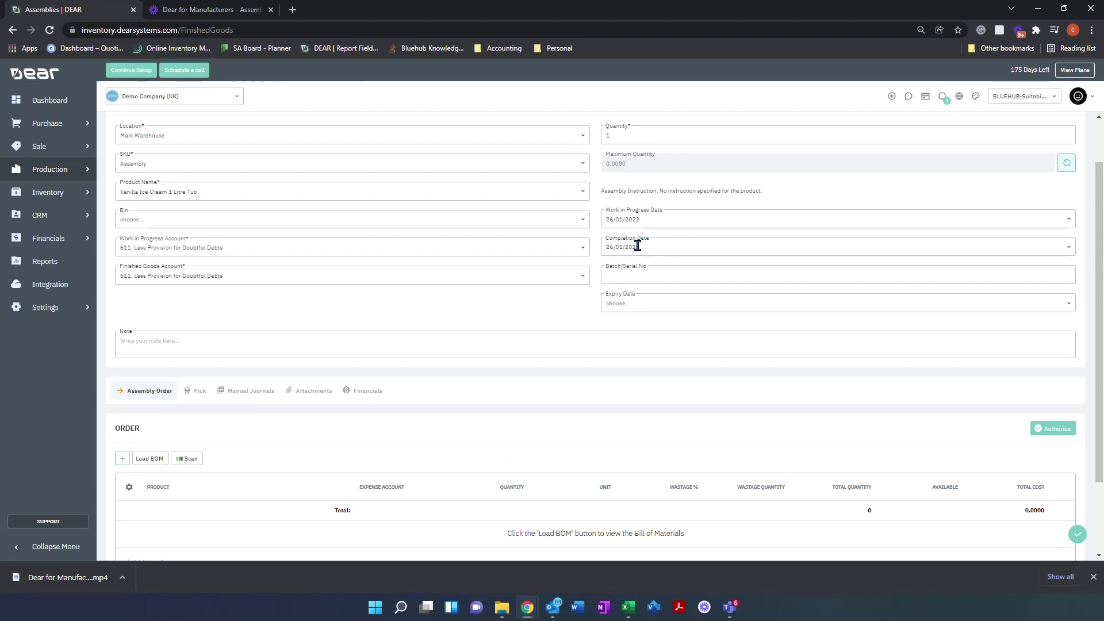
{"action": "left_click", "coordinate": [620, 279]}
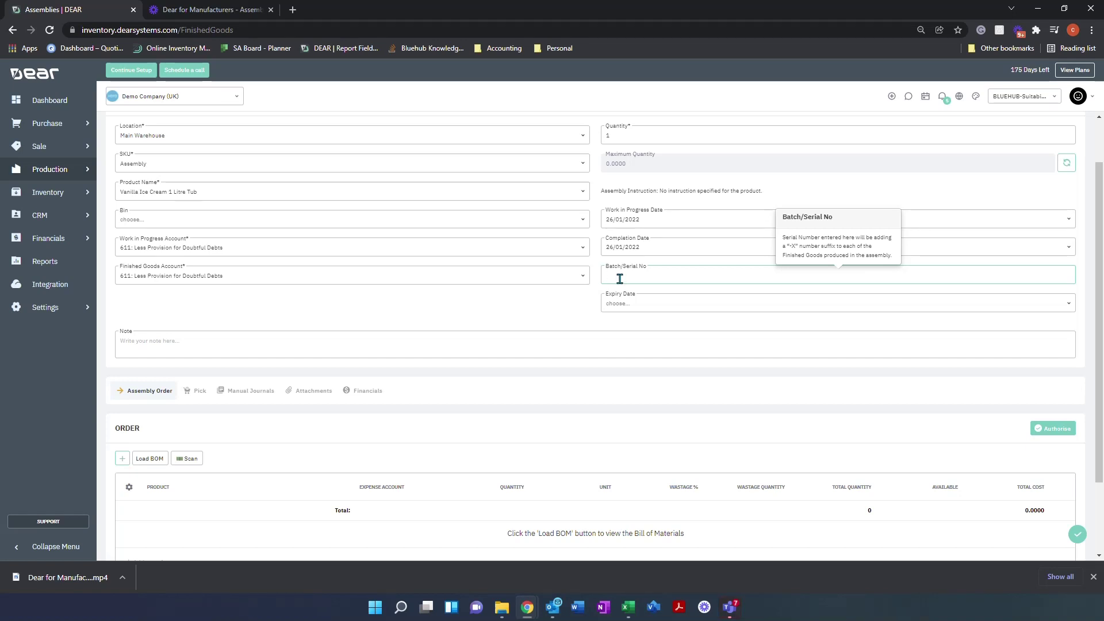
{"action": "left_click", "coordinate": [1076, 310]}
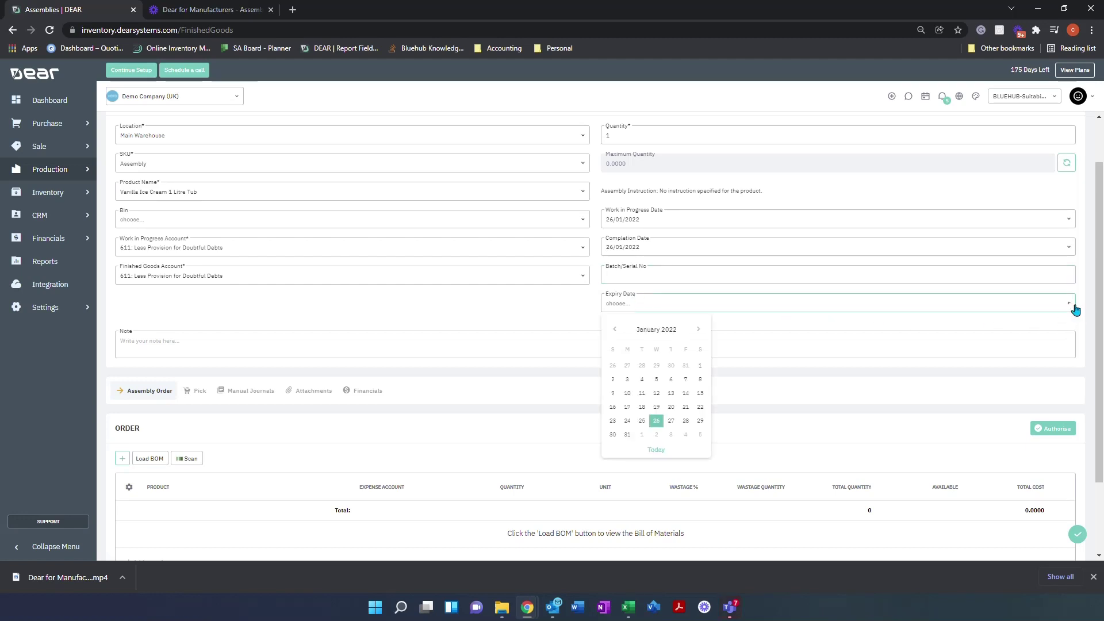
{"action": "left_click", "coordinate": [630, 435]}
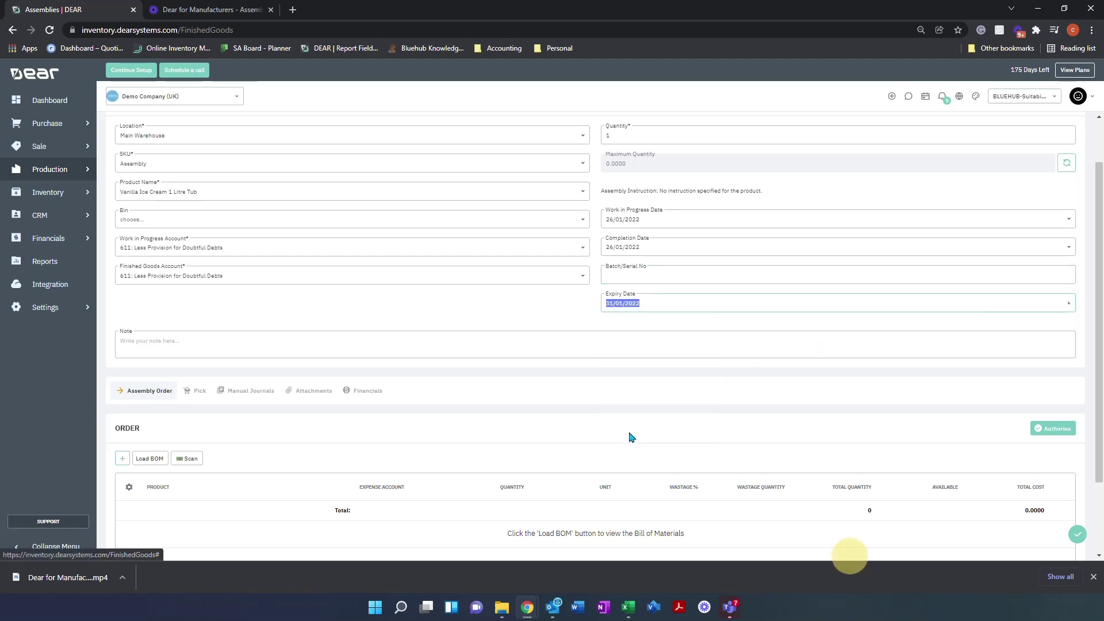
{"action": "left_click", "coordinate": [619, 273]}
{"action": "type", "text": "ICECREAM"}
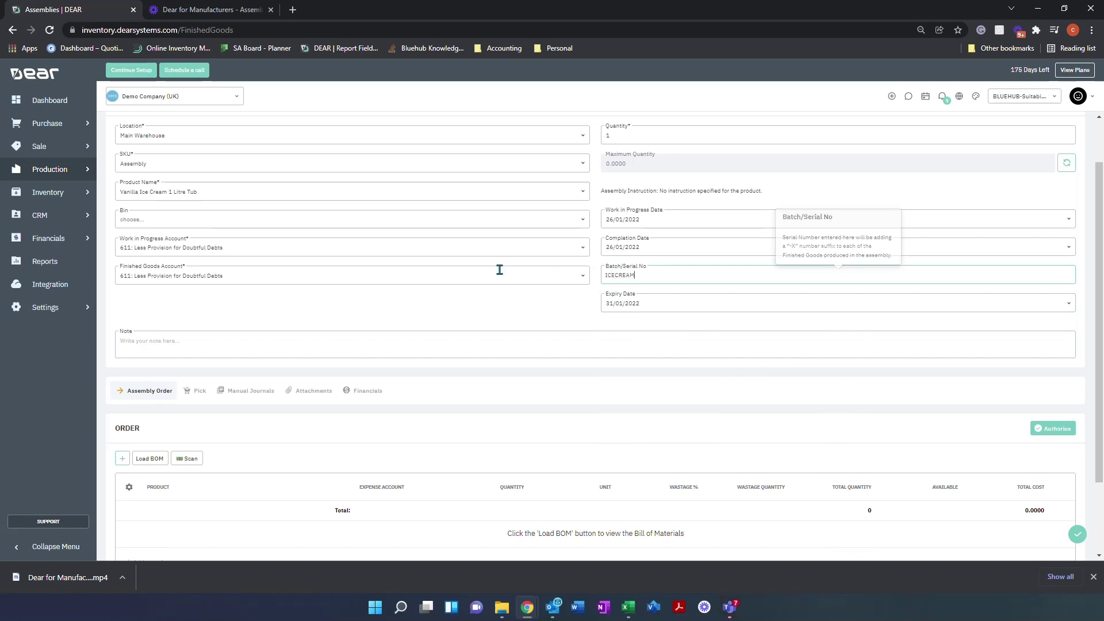
- Load the BOM's eight components (total cost 7.1080) and authorise the assembly order
{"action": "scroll", "coordinate": [213, 311], "scroll_direction": "down", "scroll_amount": 1}
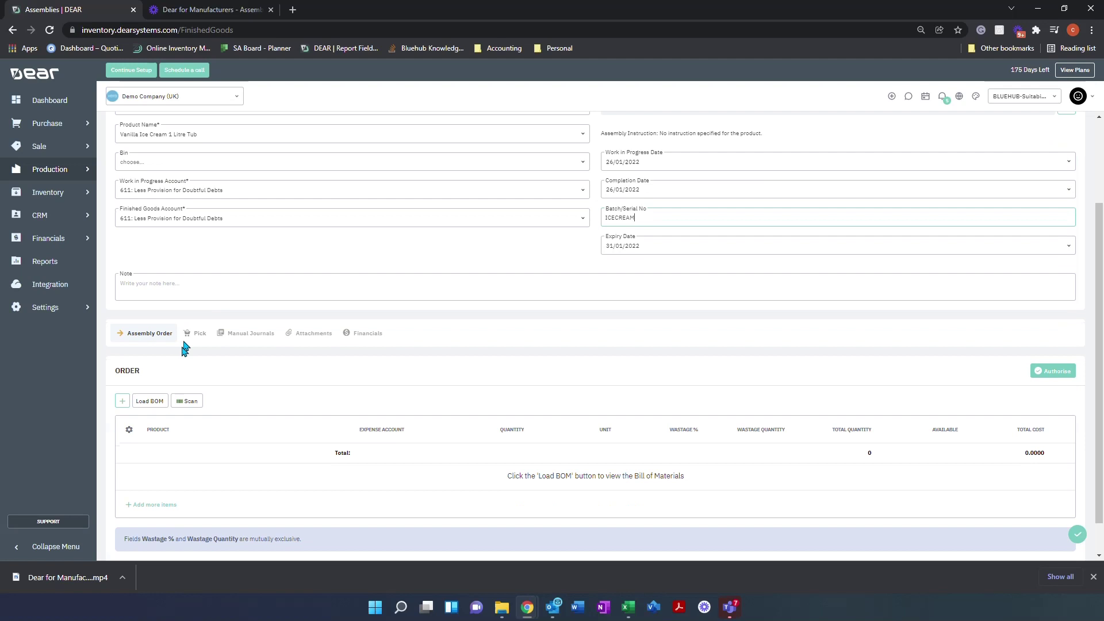
{"action": "left_click", "coordinate": [148, 403]}
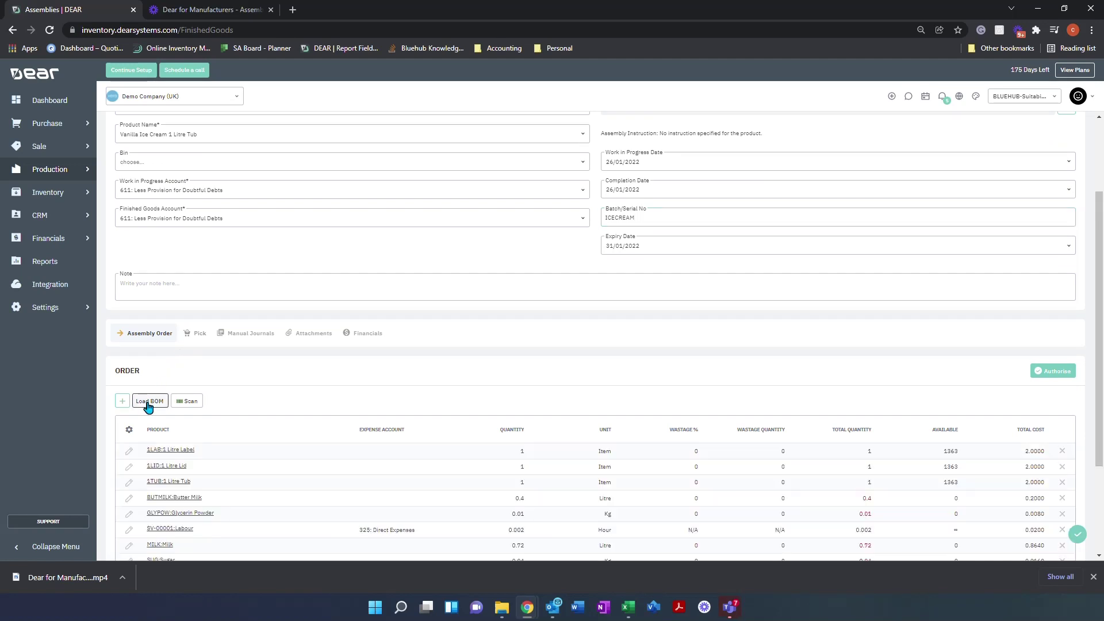
{"action": "scroll", "coordinate": [152, 396], "scroll_direction": "down", "scroll_amount": 1}
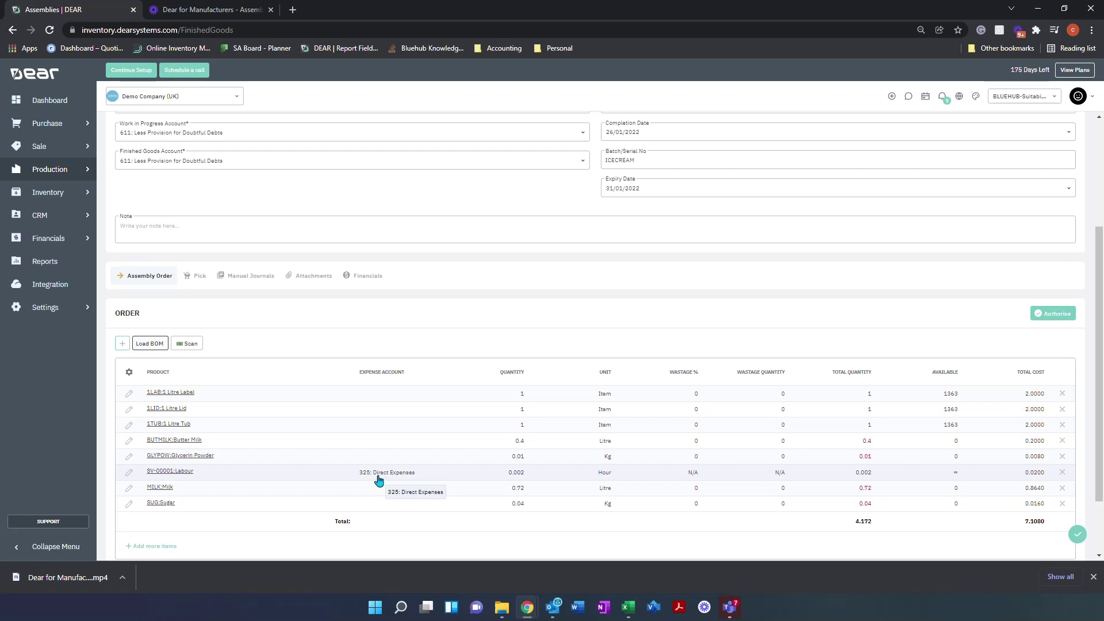
{"action": "left_click", "coordinate": [1041, 315]}
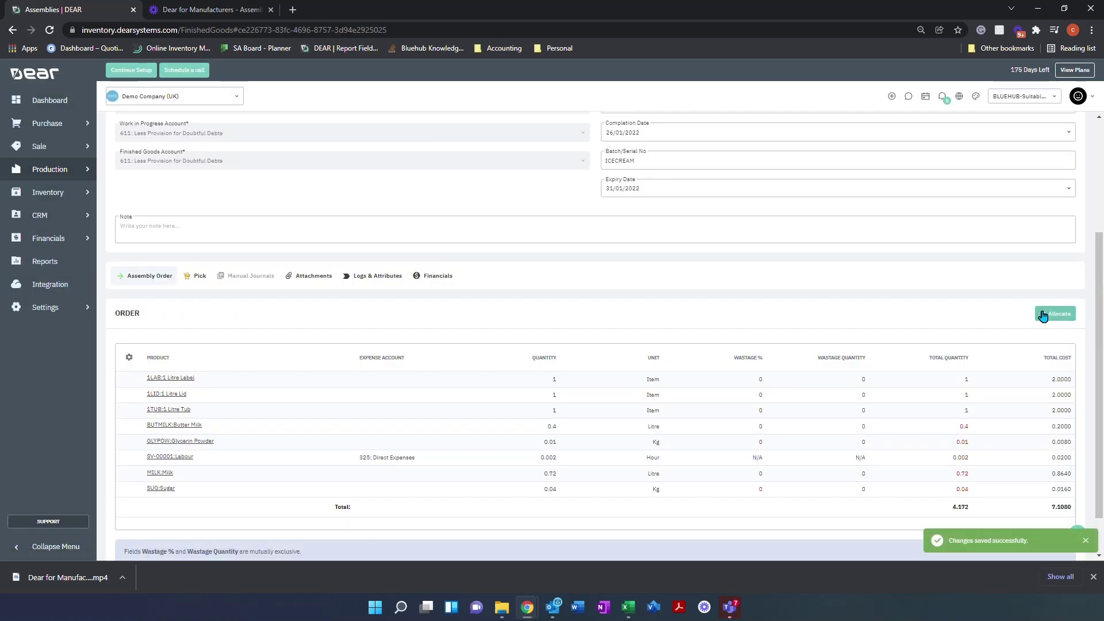
- Auto-pick the seven components (cost 7.0880), allocate them, and complete assembly FG-00044
{"action": "left_click", "coordinate": [201, 277]}
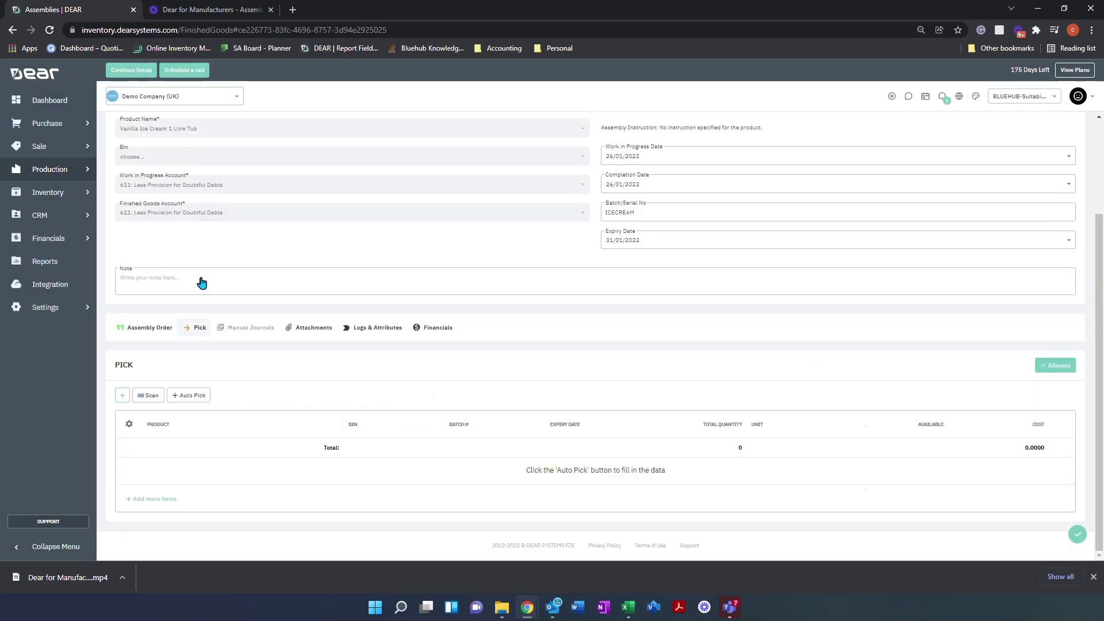
{"action": "left_click", "coordinate": [121, 397]}
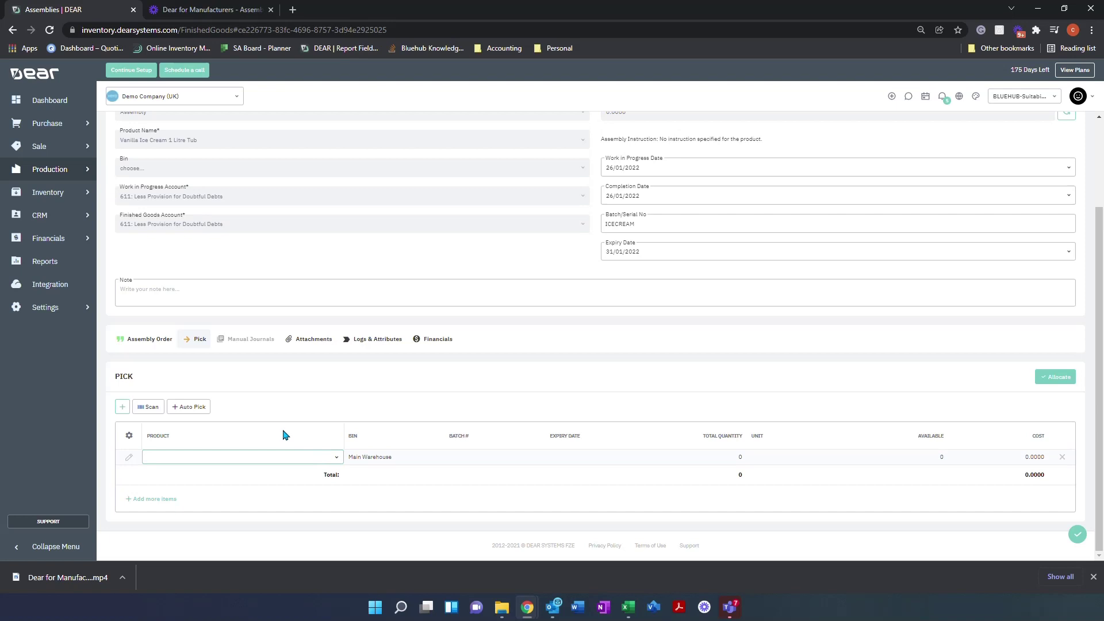
{"action": "left_click", "coordinate": [188, 409]}
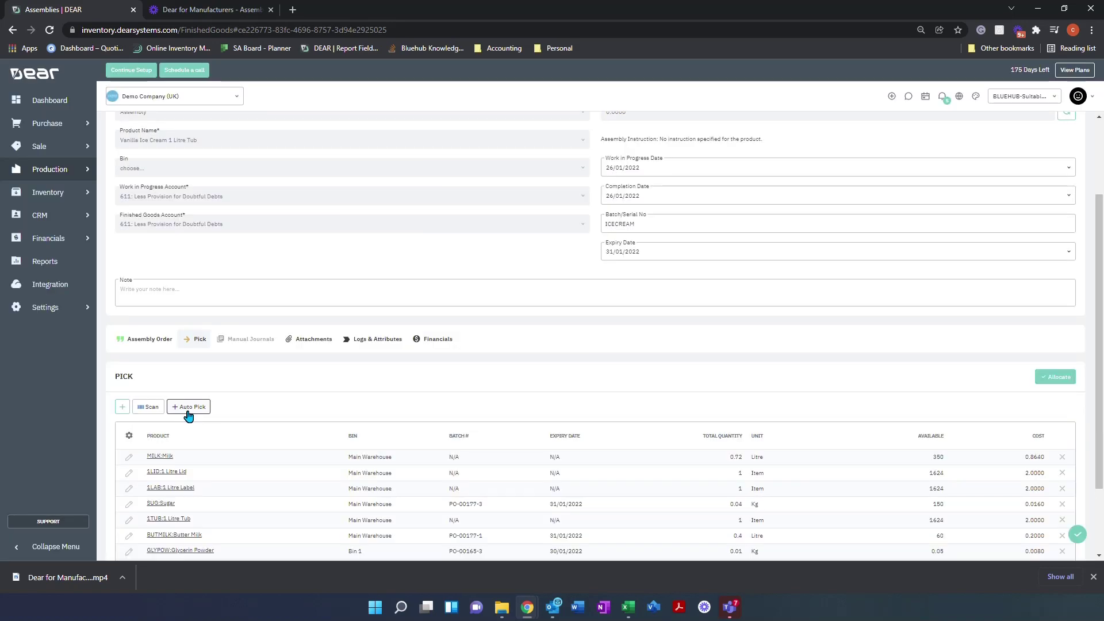
{"action": "scroll", "coordinate": [235, 394], "scroll_direction": "down", "scroll_amount": 2}
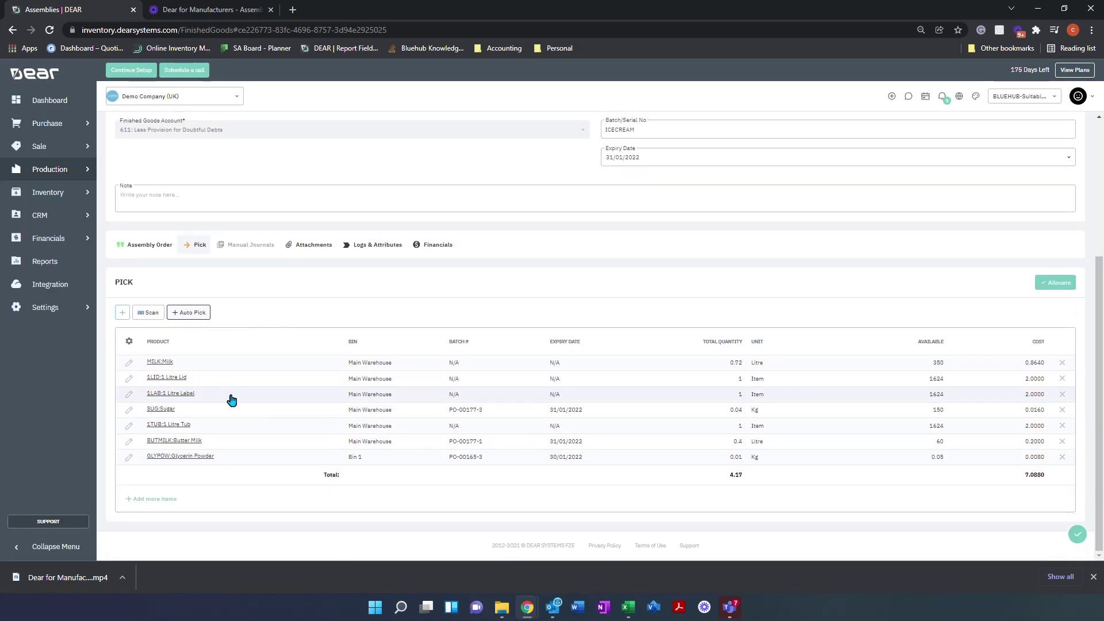
{"action": "mouse_move", "coordinate": [188, 397]}
{"action": "left_click", "coordinate": [1052, 283]}
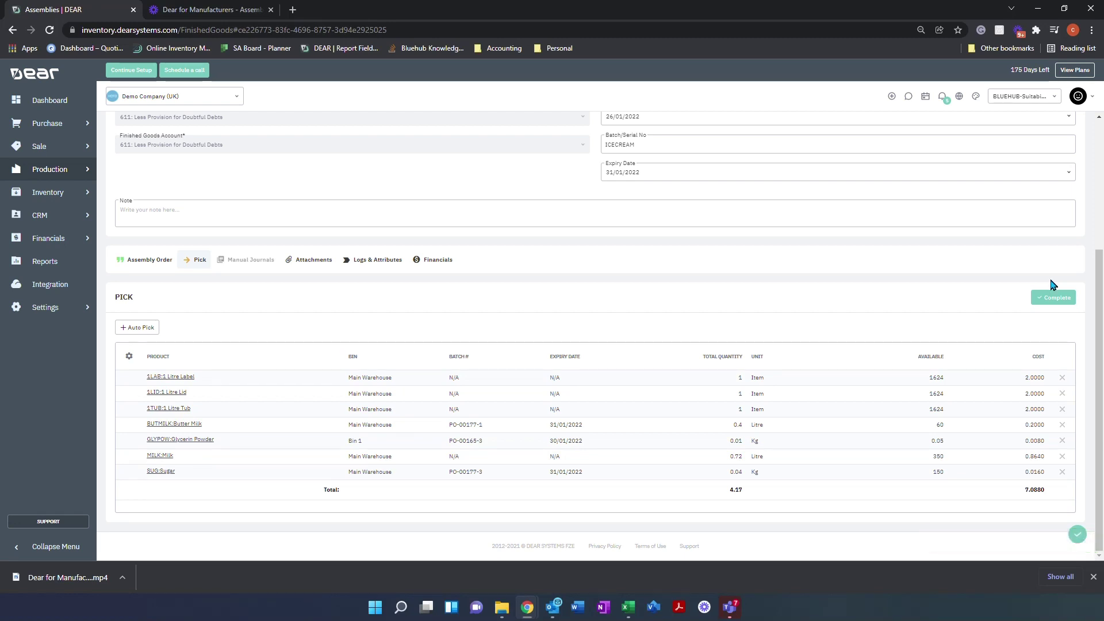
{"action": "left_click", "coordinate": [1048, 299]}
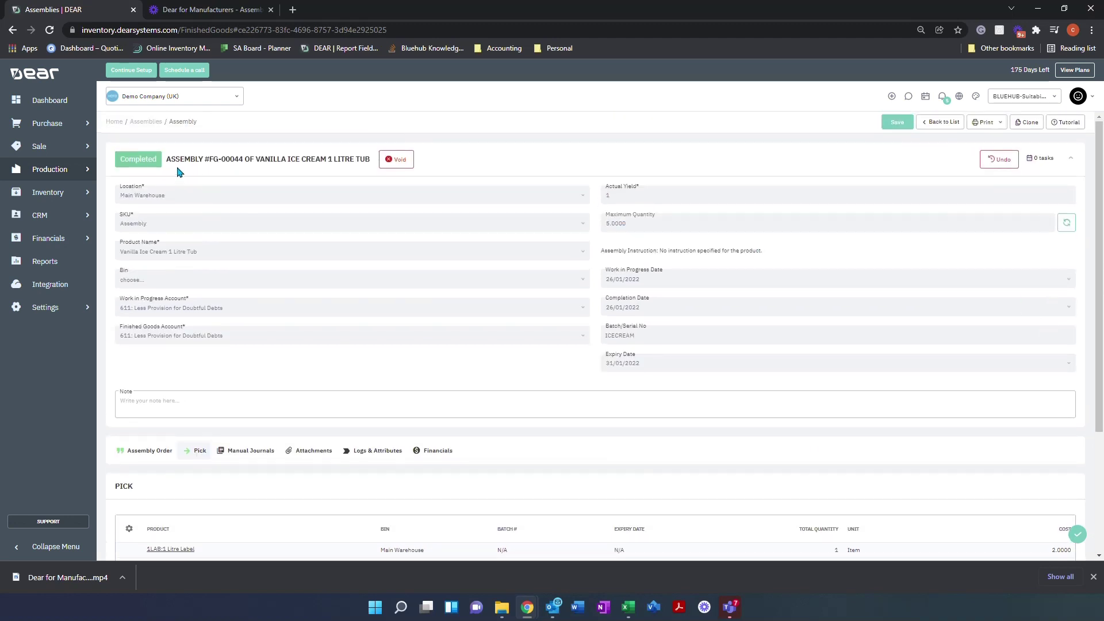
- Review Manual Journals, Attachments and Logs, ending on Financials showing transactions 0.02 and 7.09
{"action": "scroll", "coordinate": [236, 282], "scroll_direction": "down", "scroll_amount": 1}
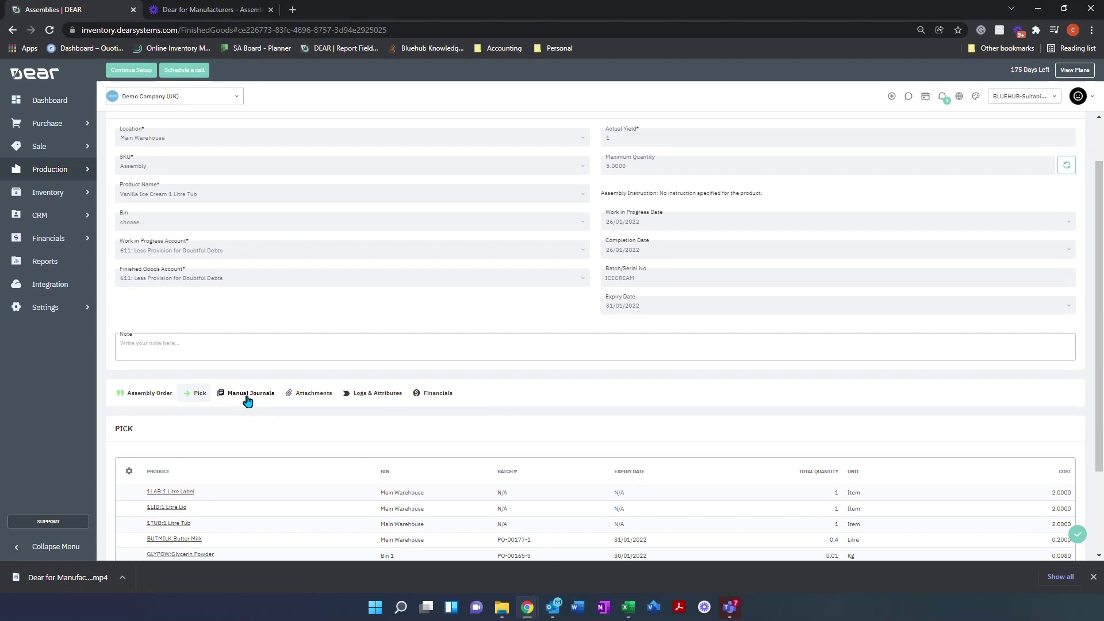
{"action": "left_click", "coordinate": [247, 398]}
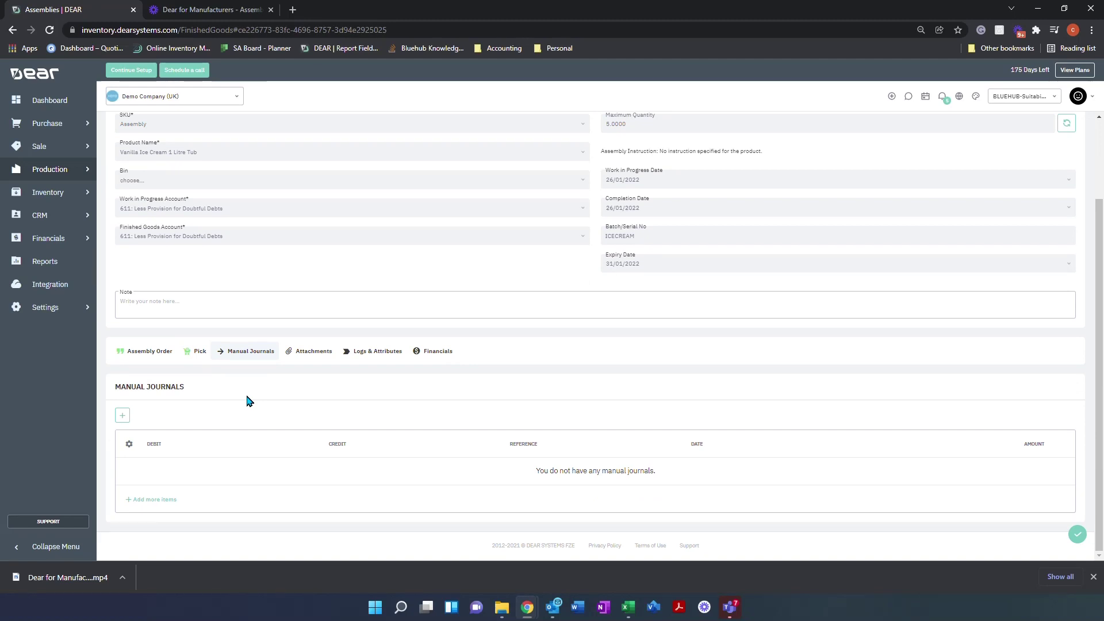
{"action": "left_click", "coordinate": [299, 353]}
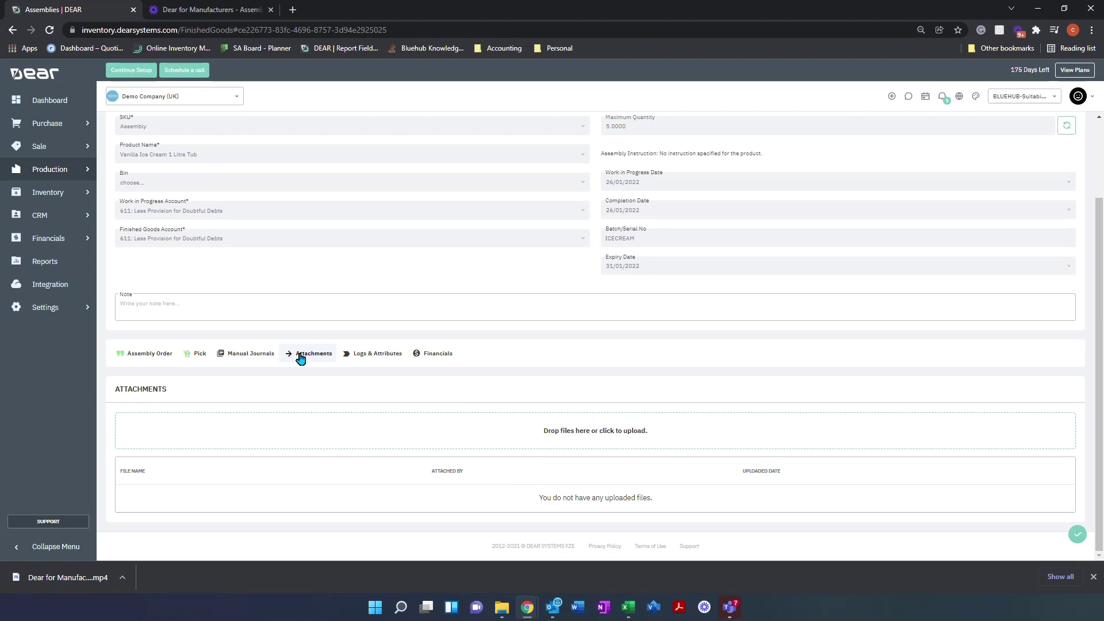
{"action": "left_click", "coordinate": [363, 360]}
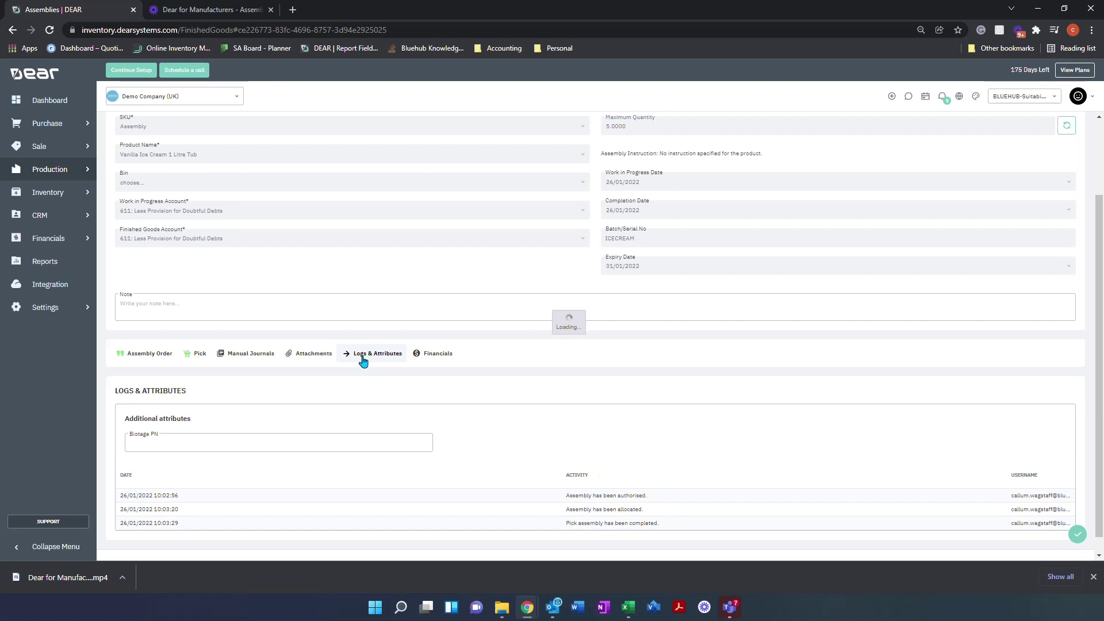
{"action": "scroll", "coordinate": [360, 368], "scroll_direction": "down", "scroll_amount": 1}
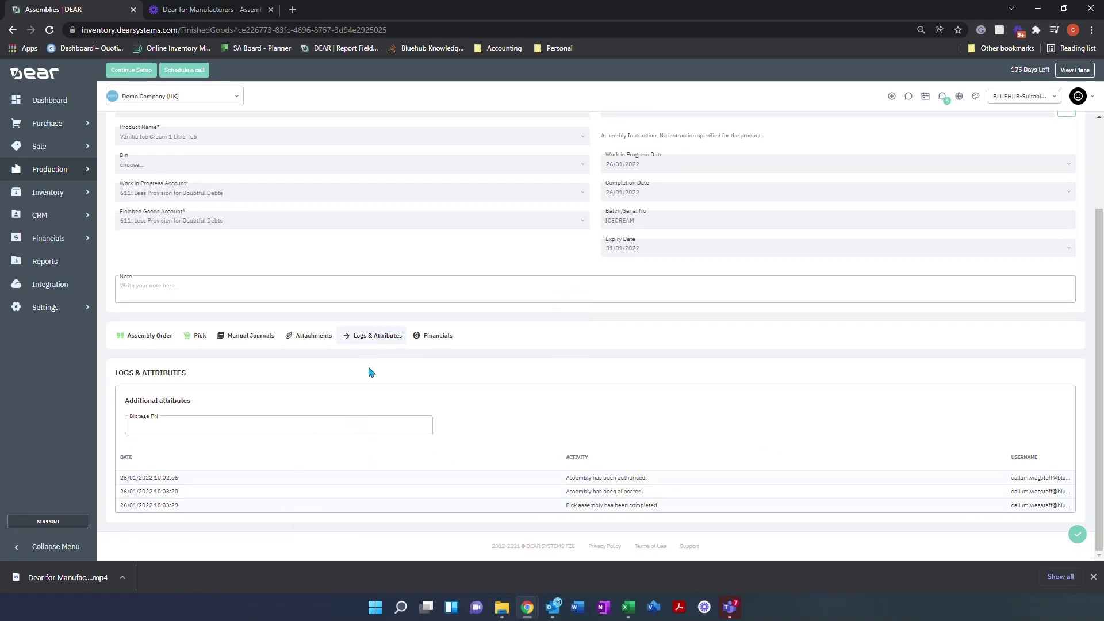
{"action": "left_click", "coordinate": [418, 338]}
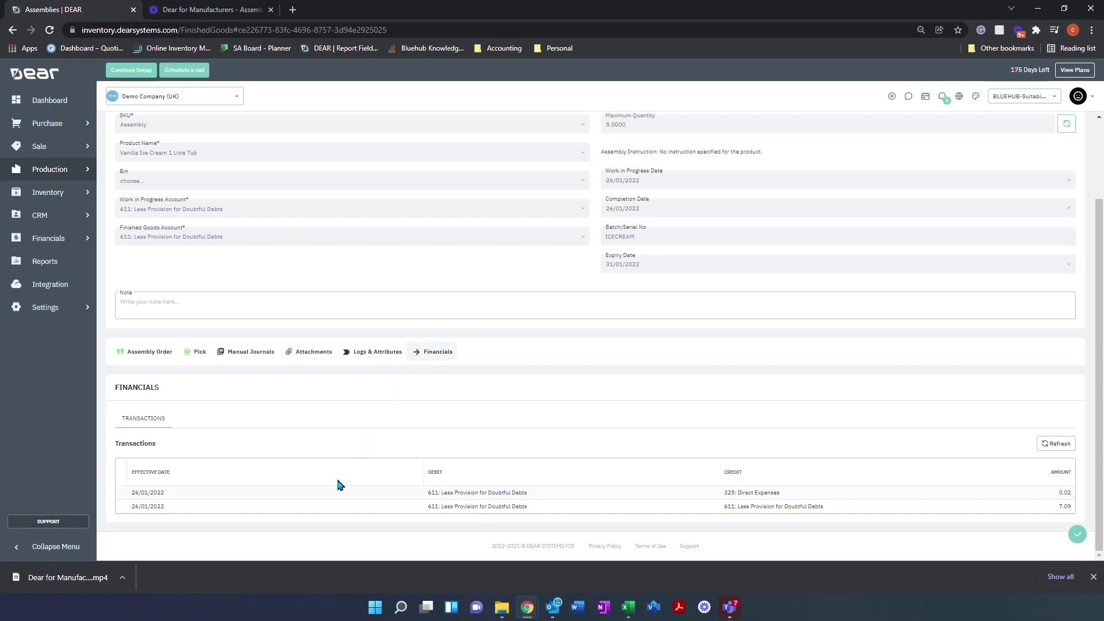
{"action": "scroll", "coordinate": [340, 465], "scroll_direction": "up", "scroll_amount": 2}
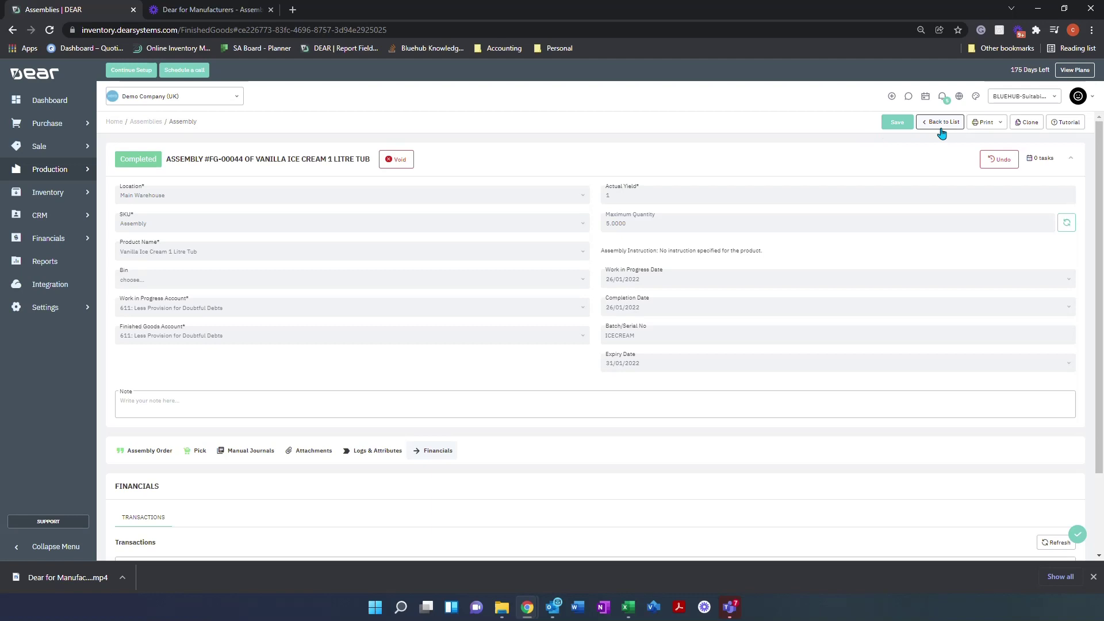
- Check the available printouts and the 0 tasks linked to the assembly
{"action": "left_click", "coordinate": [974, 123]}
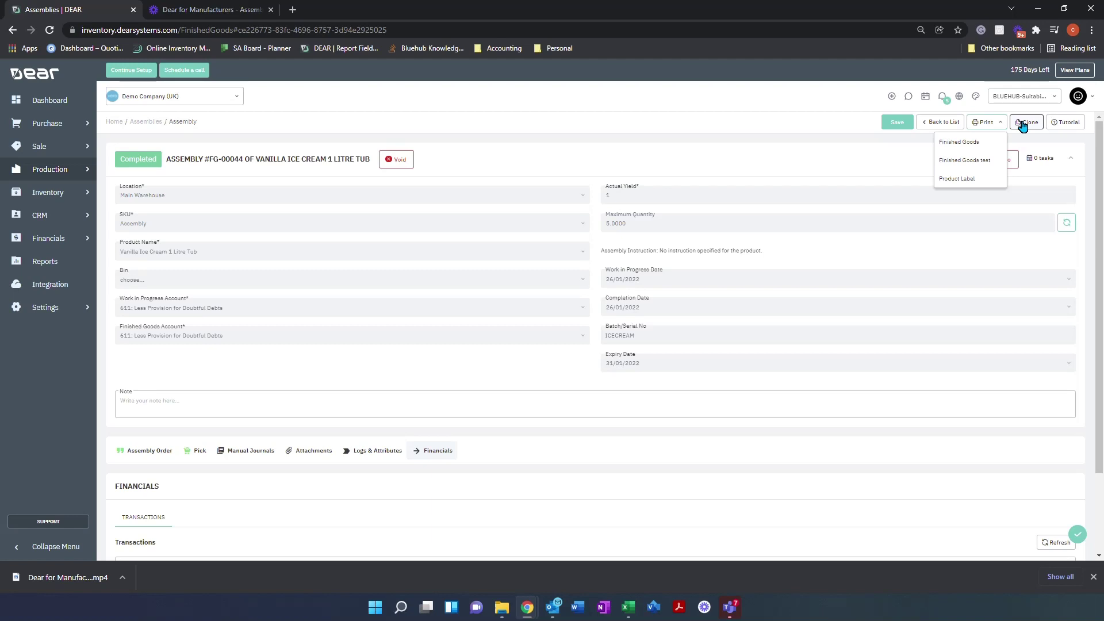
{"action": "left_click", "coordinate": [801, 169]}
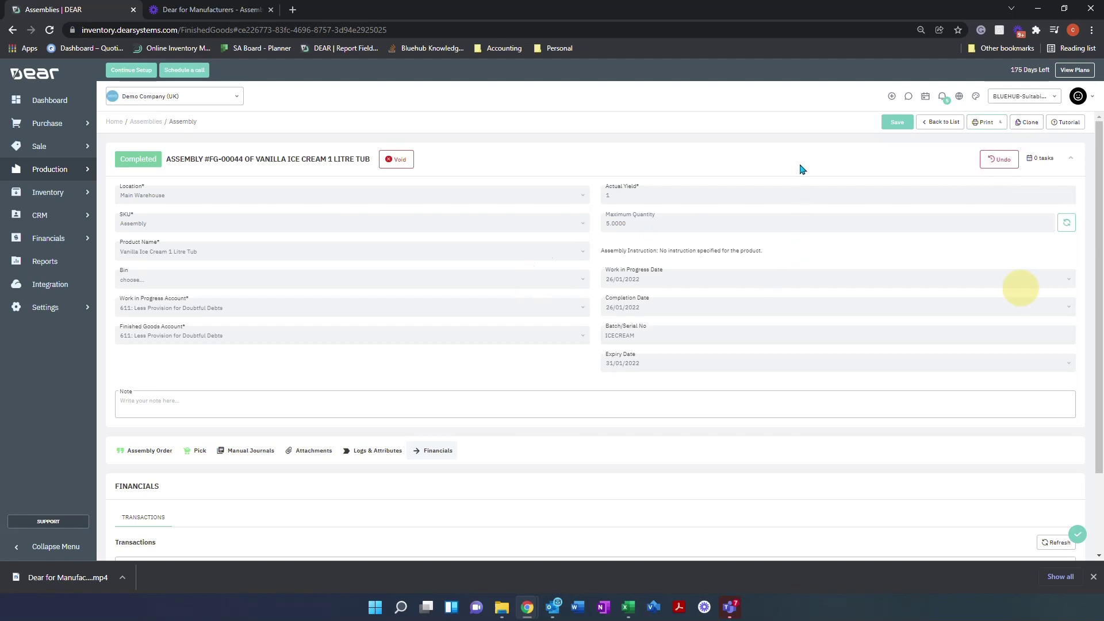
{"action": "left_click", "coordinate": [1044, 163]}
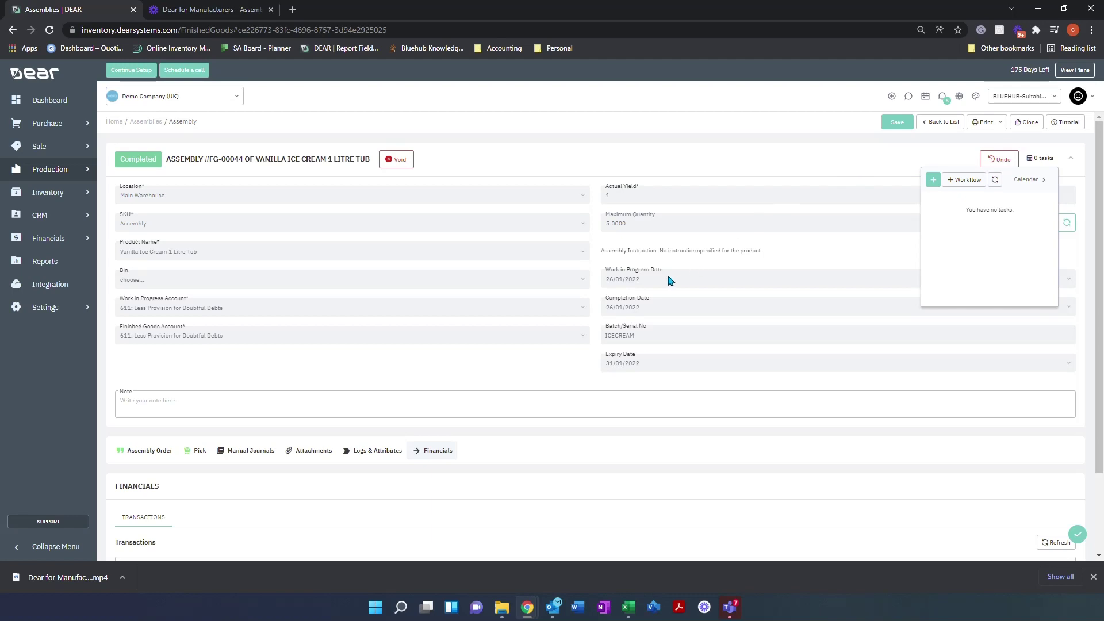
- Return to the Pick list showing label, lid and tub lines at 2.0000 each
{"action": "left_click", "coordinate": [183, 452]}
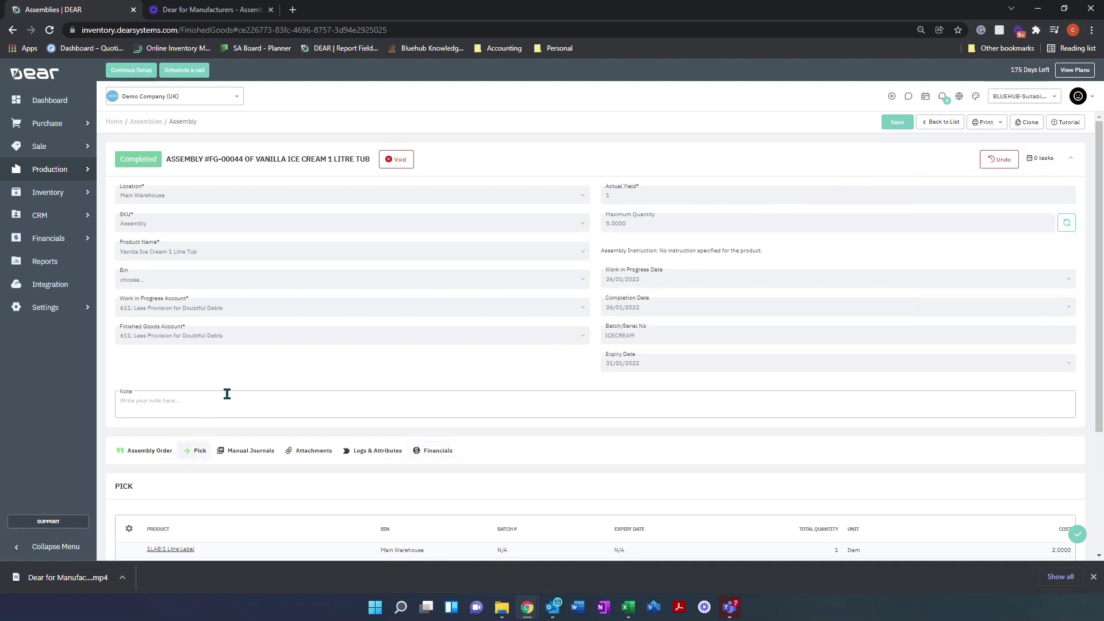
{"action": "scroll", "coordinate": [289, 362], "scroll_direction": "down", "scroll_amount": 2}
{"action": "scroll", "coordinate": [289, 362], "scroll_direction": "up", "scroll_amount": 2}
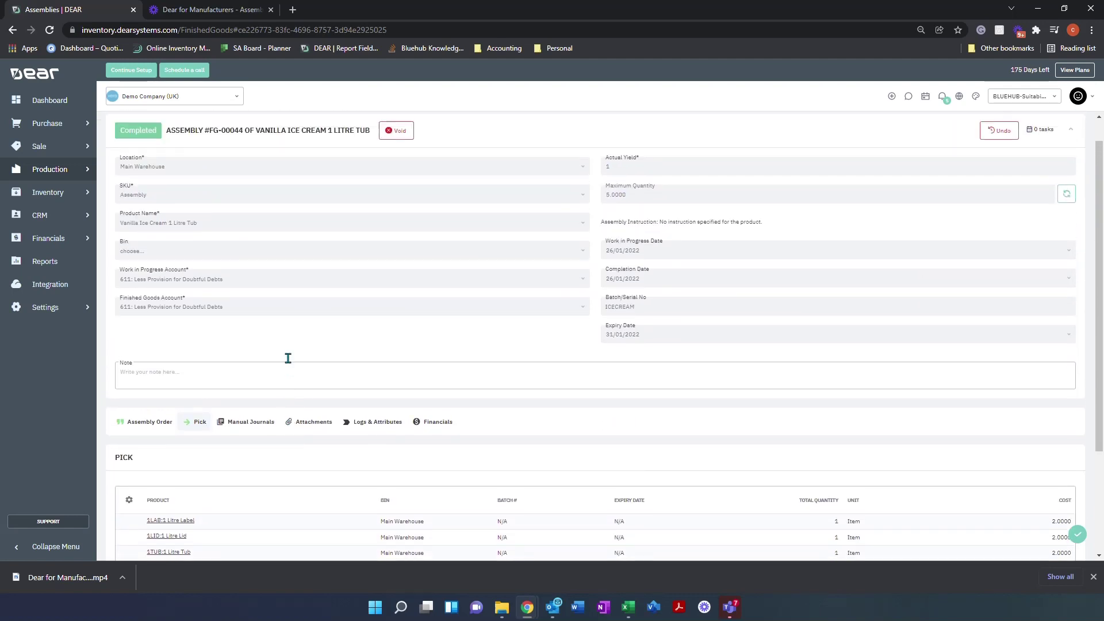